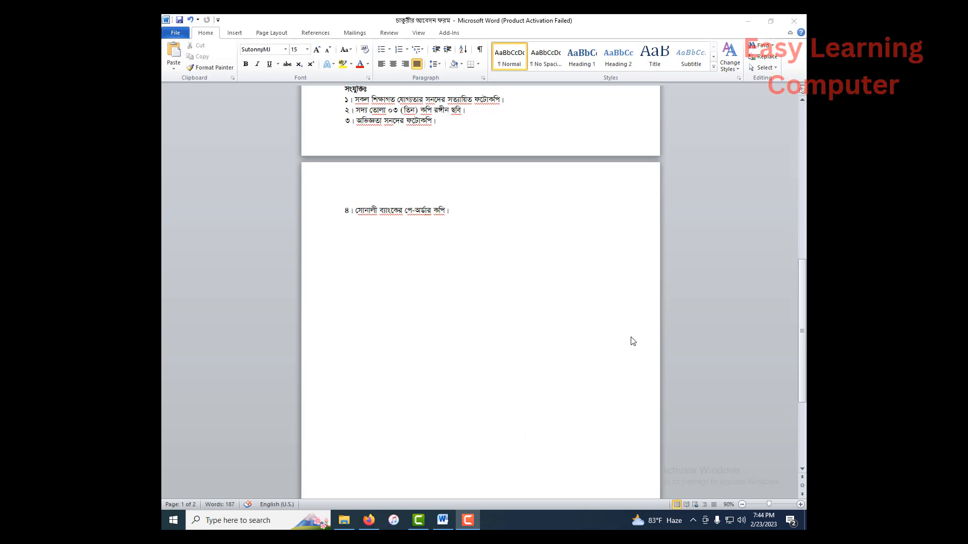
# - Read through the job application letter, from the recipient block and subject line to the applicant details, closing request and attachments list
pyautogui.scroll(5, 564, 333)
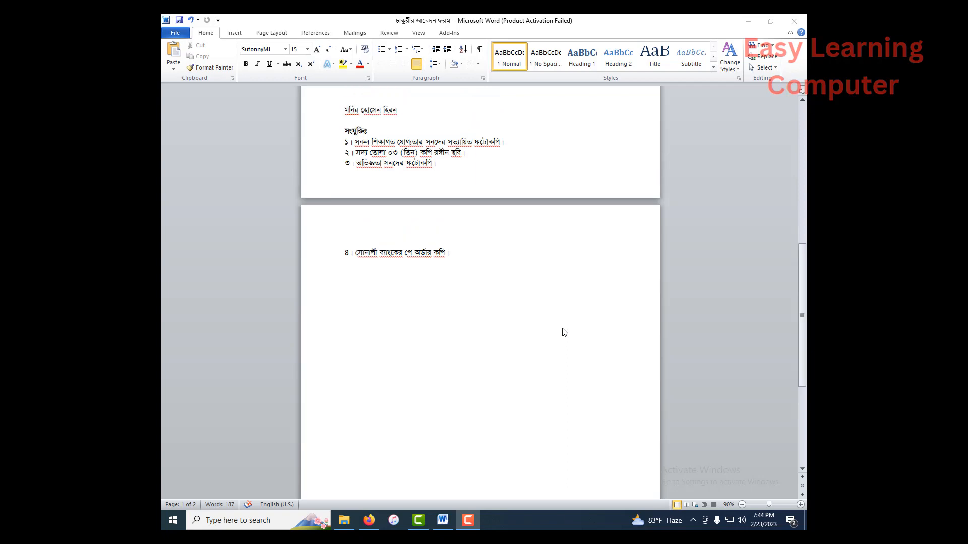
pyautogui.scroll(3, 564, 332)
pyautogui.scroll(7, 562, 332)
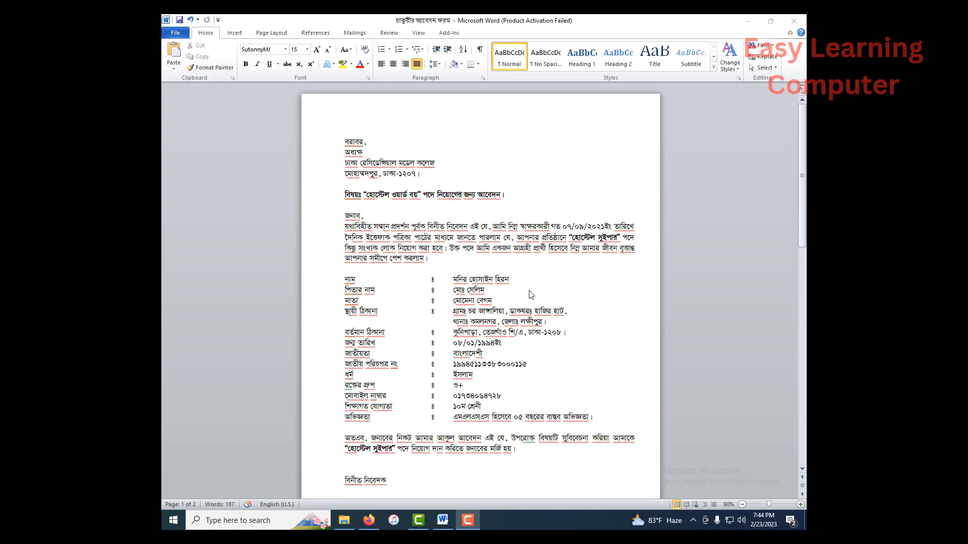
pyautogui.scroll(-9, 531, 295)
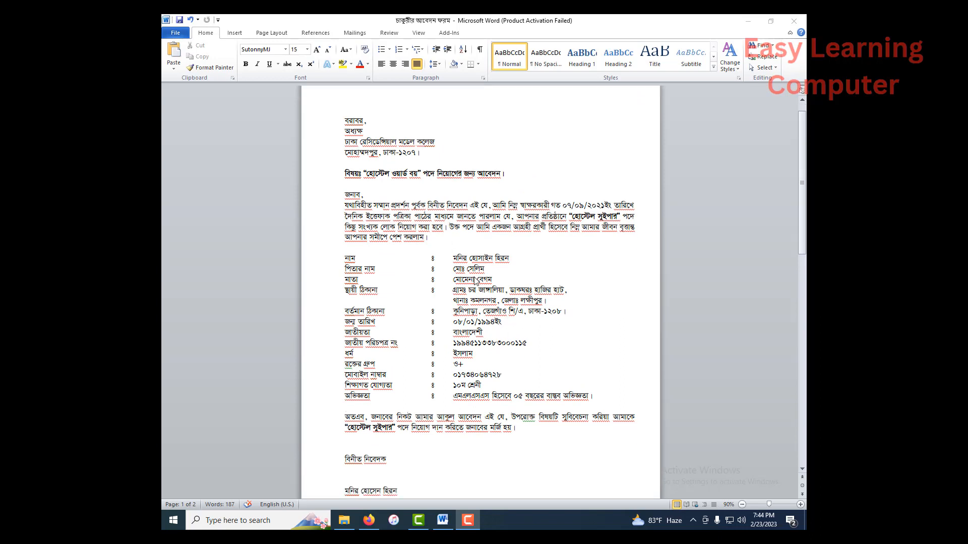
pyautogui.scroll(7, 472, 295)
pyautogui.scroll(3, 472, 294)
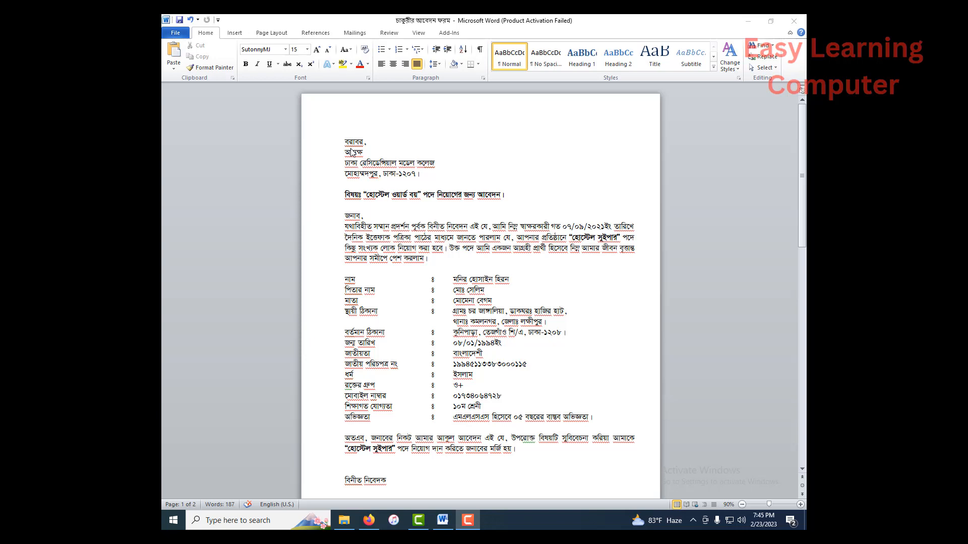
pyautogui.scroll(-2, 383, 257)
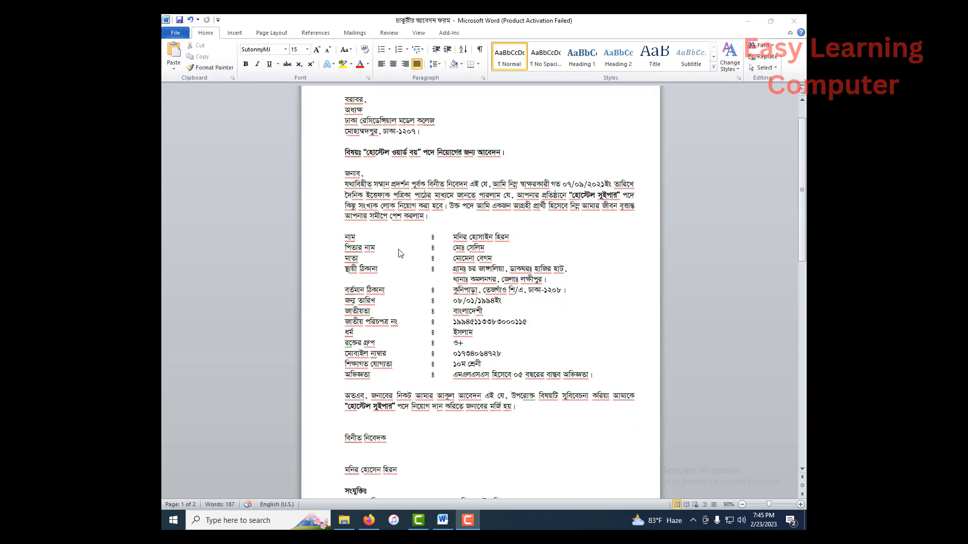
pyautogui.scroll(2, 400, 253)
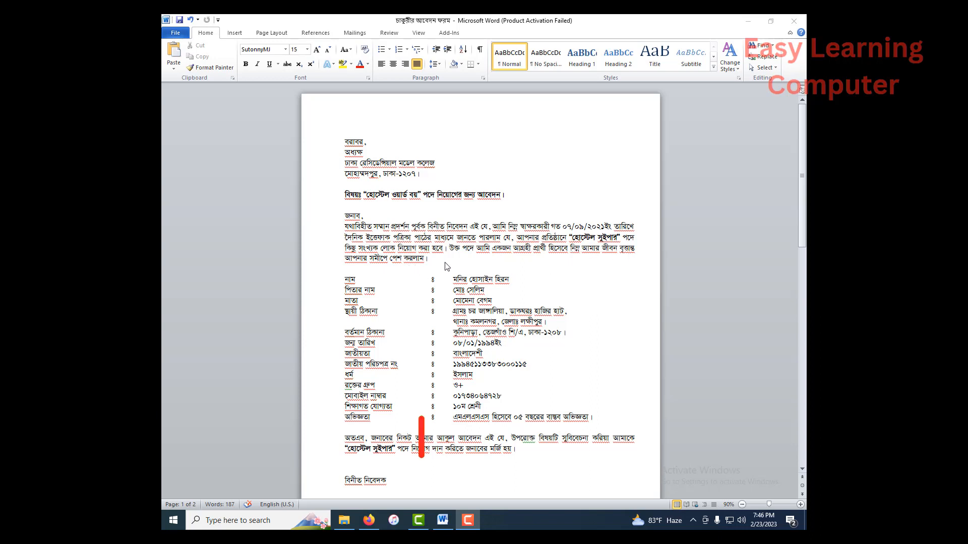
pyautogui.scroll(-1, 452, 262)
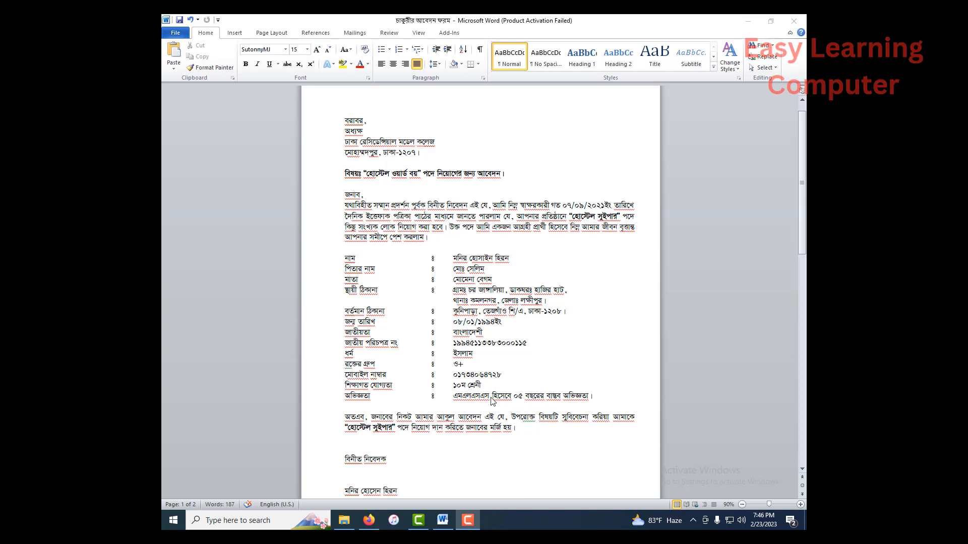
pyautogui.scroll(-3, 442, 402)
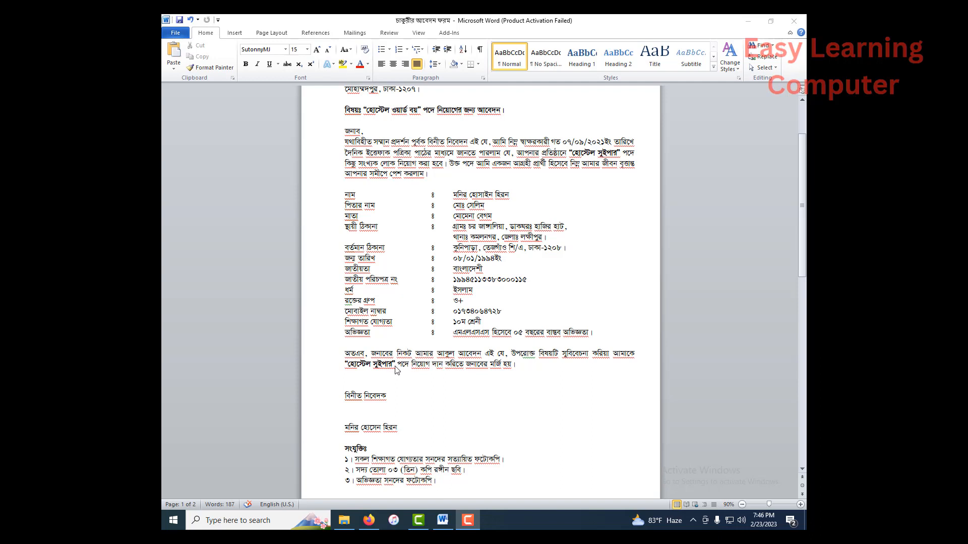
pyautogui.scroll(1, 397, 368)
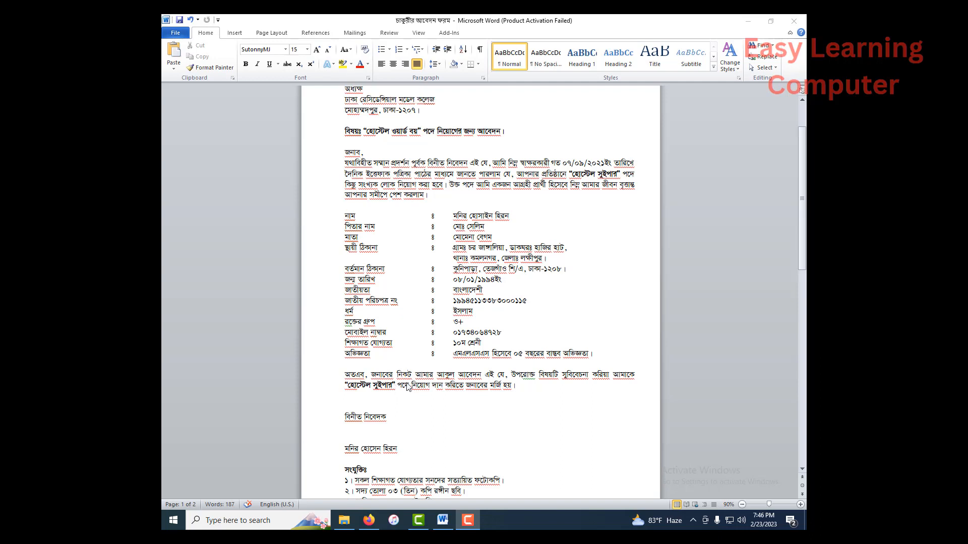
# - Copy the post title "হোস্টেল ওয়ার্ড বয়" from the subject line of the letter
pyautogui.click(394, 385)
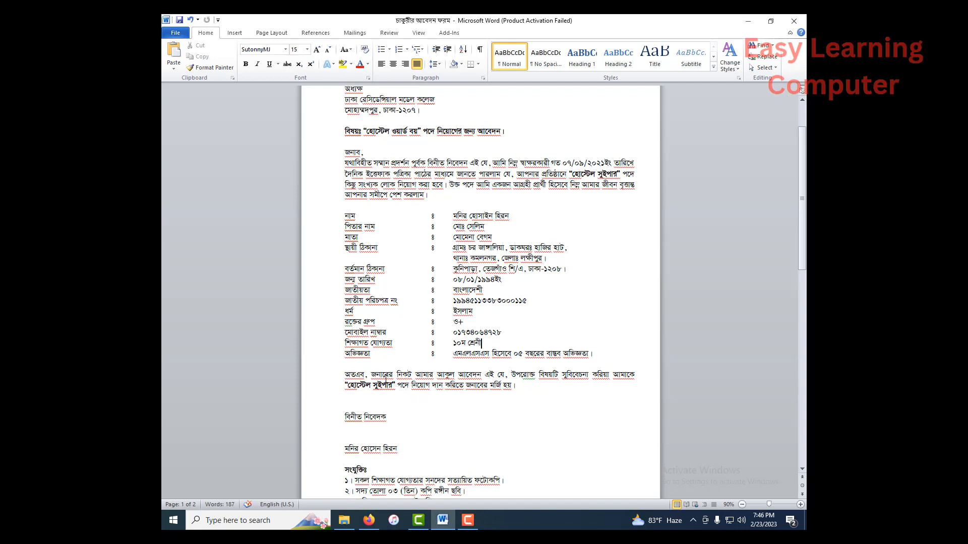
pyautogui.scroll(3, 394, 201)
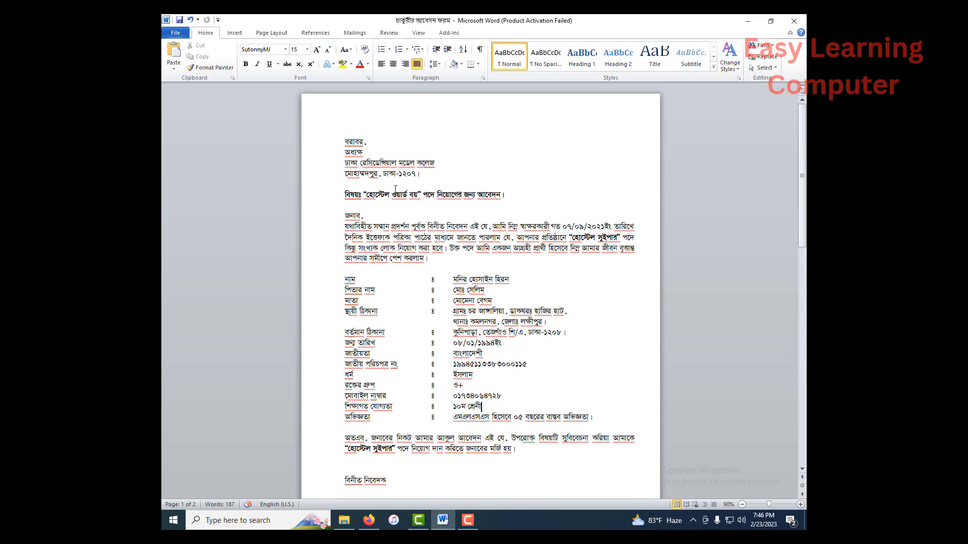
pyautogui.moveTo(366, 197); pyautogui.dragTo(416, 198)
pyautogui.hotkey('ctrl', 'c')
pyautogui.rightClick(417, 198)
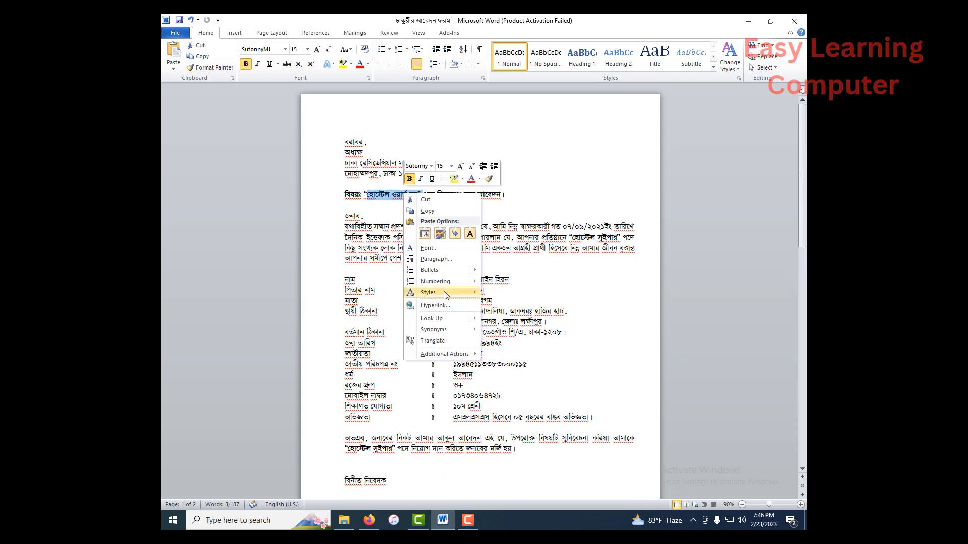
pyautogui.click(426, 211)
# - Replace "হোস্টেল সুইপার" in the closing request paragraph with the copied post title "হোস্টেল ওয়ার্ড বয়", keeping the source formatting
pyautogui.scroll(-9, 392, 378)
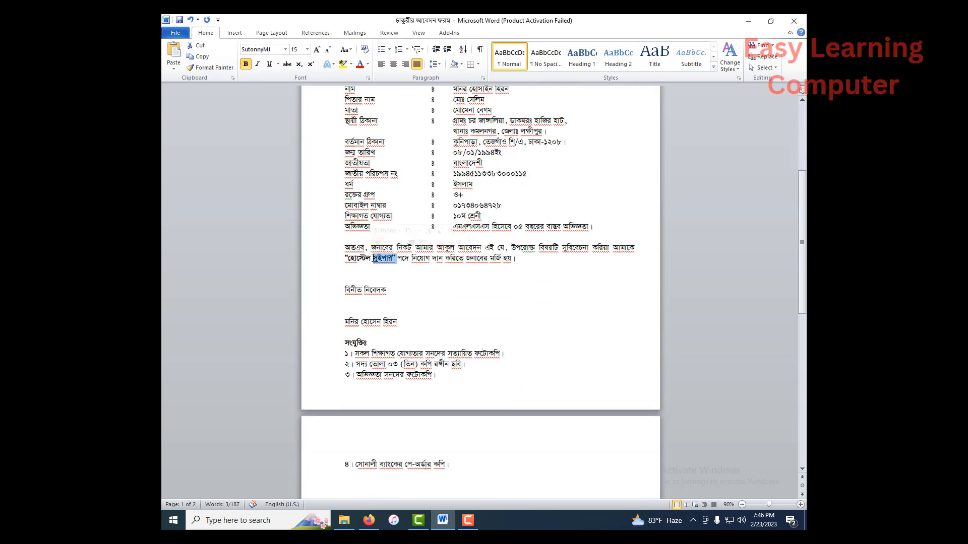
pyautogui.tripleClick(384, 258)
pyautogui.click(371, 258)
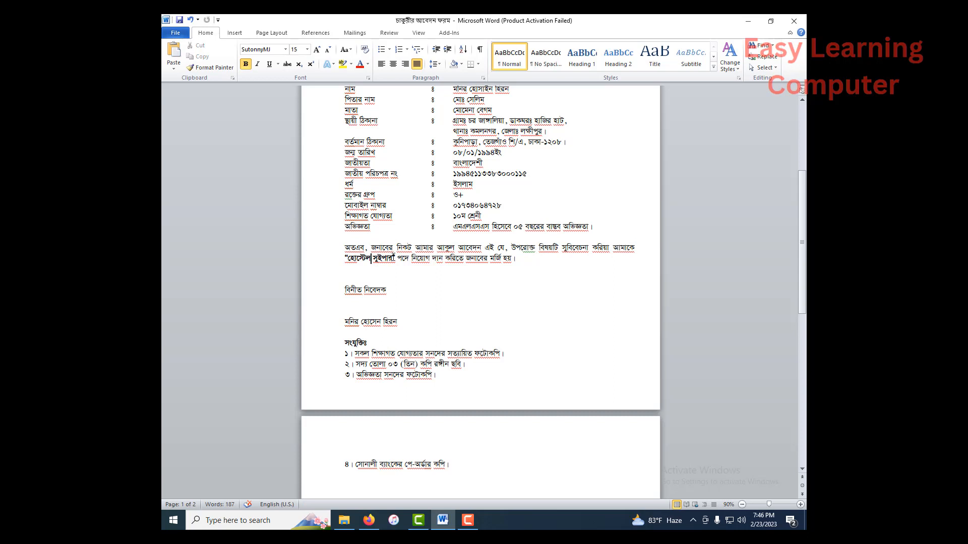
pyautogui.moveTo(397, 259); pyautogui.dragTo(353, 259)
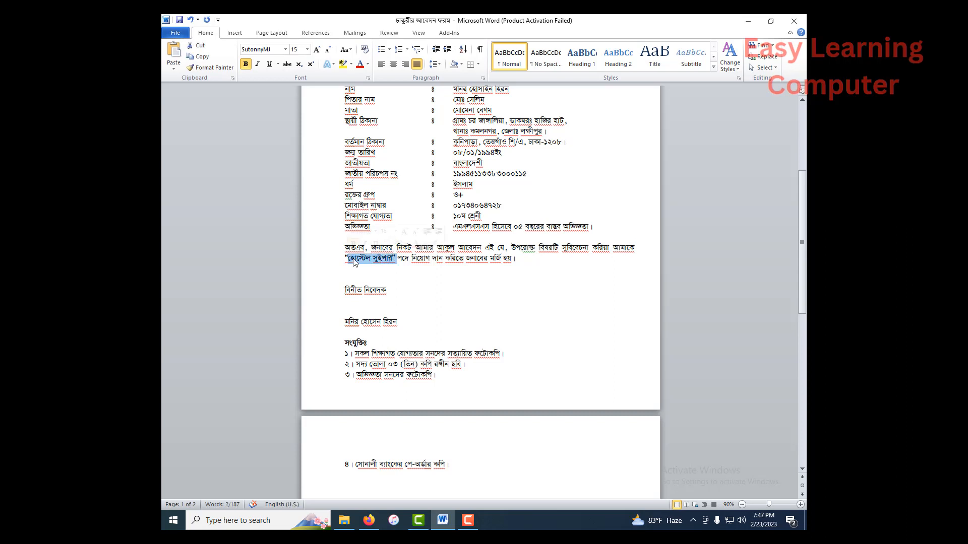
pyautogui.rightClick(355, 258)
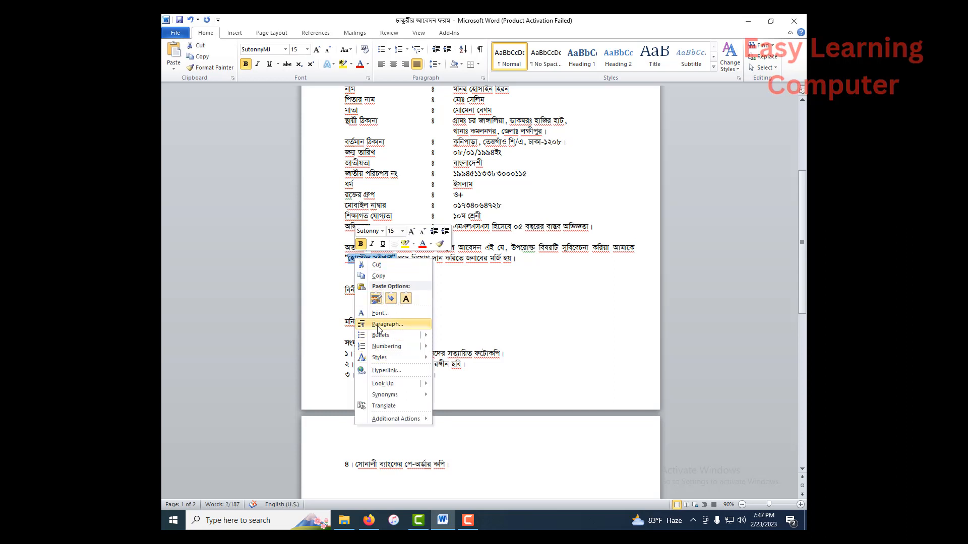
pyautogui.click(376, 299)
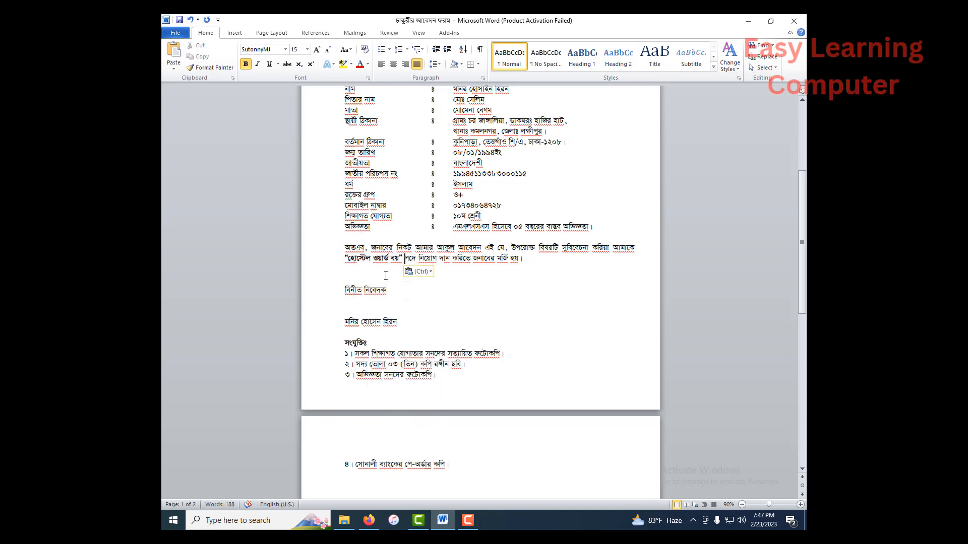
pyautogui.click(391, 277)
# - Examine the signature block and the attachments list running onto the second page, and recheck the letter from its beginning
pyautogui.scroll(-1, 398, 266)
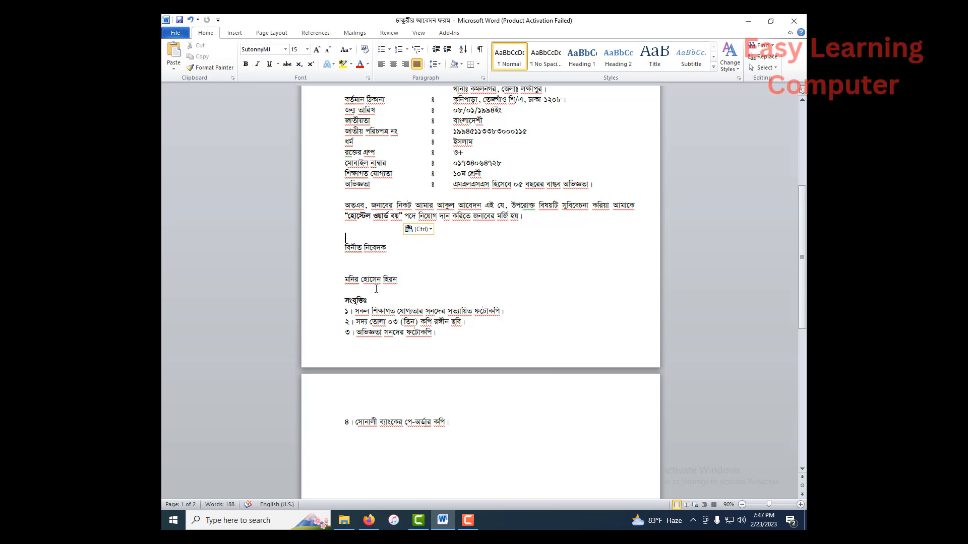
pyautogui.scroll(-1, 376, 288)
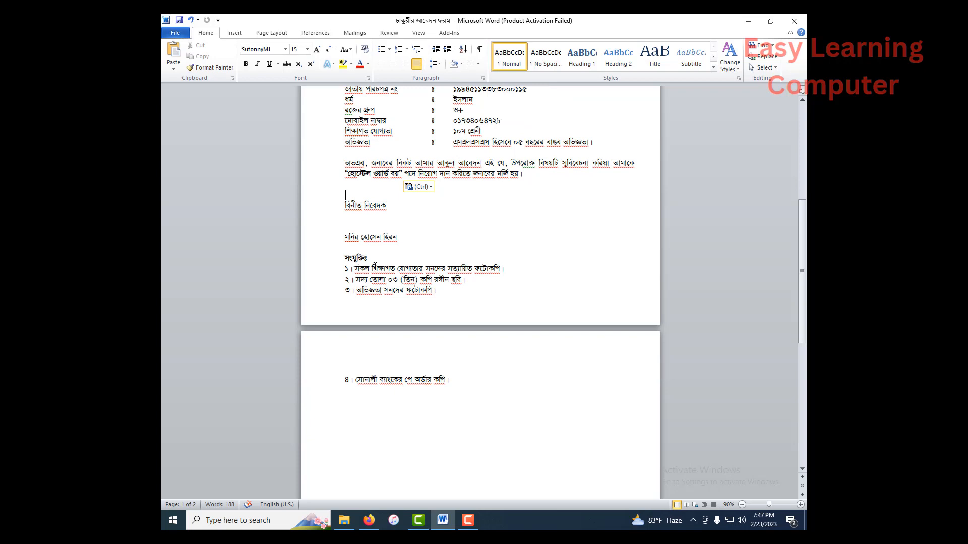
pyautogui.scroll(-1, 375, 266)
pyautogui.scroll(3, 423, 215)
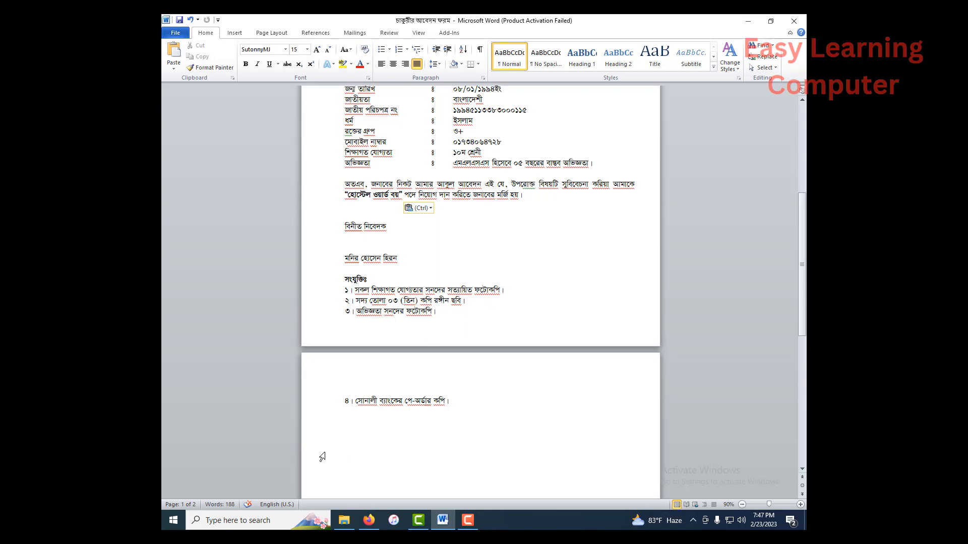
pyautogui.scroll(-2, 438, 323)
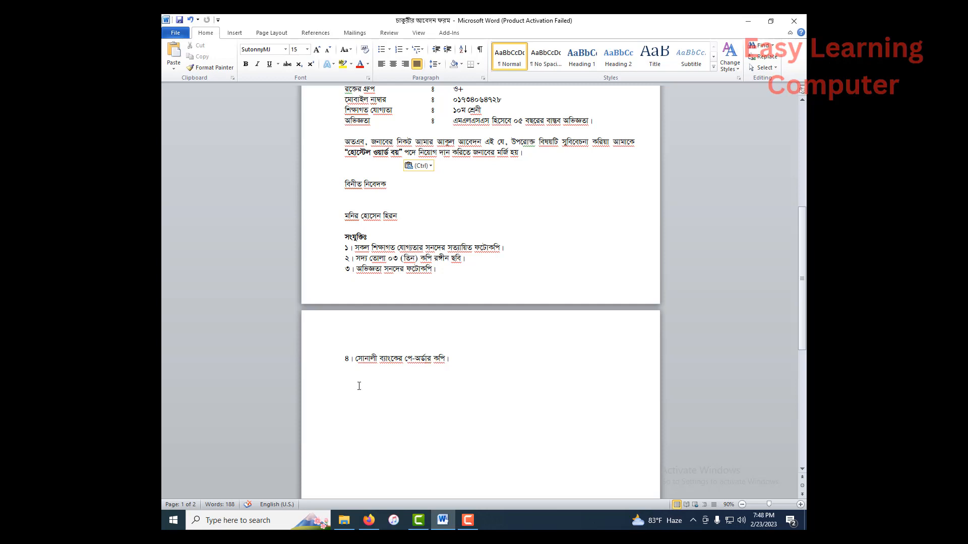
pyautogui.scroll(1, 415, 200)
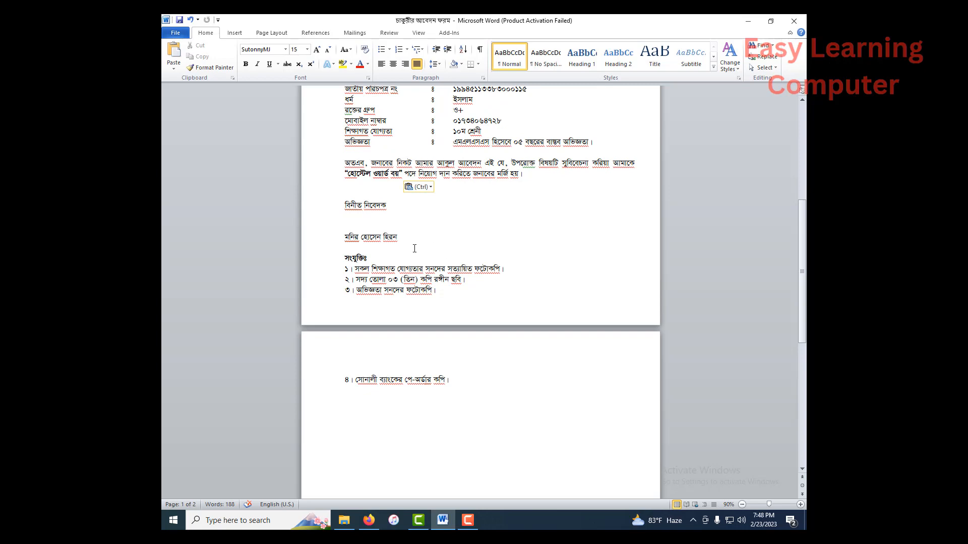
pyautogui.scroll(5, 446, 257)
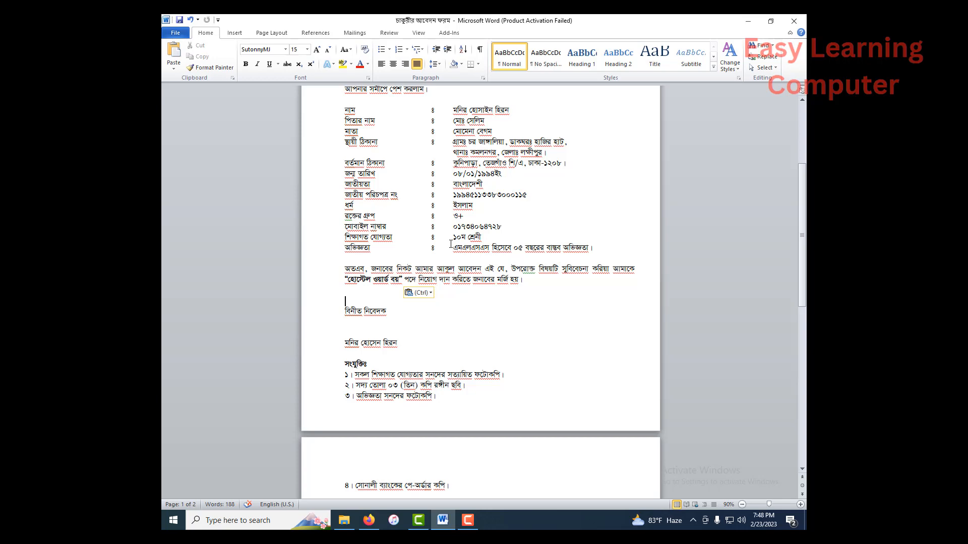
pyautogui.scroll(8, 451, 245)
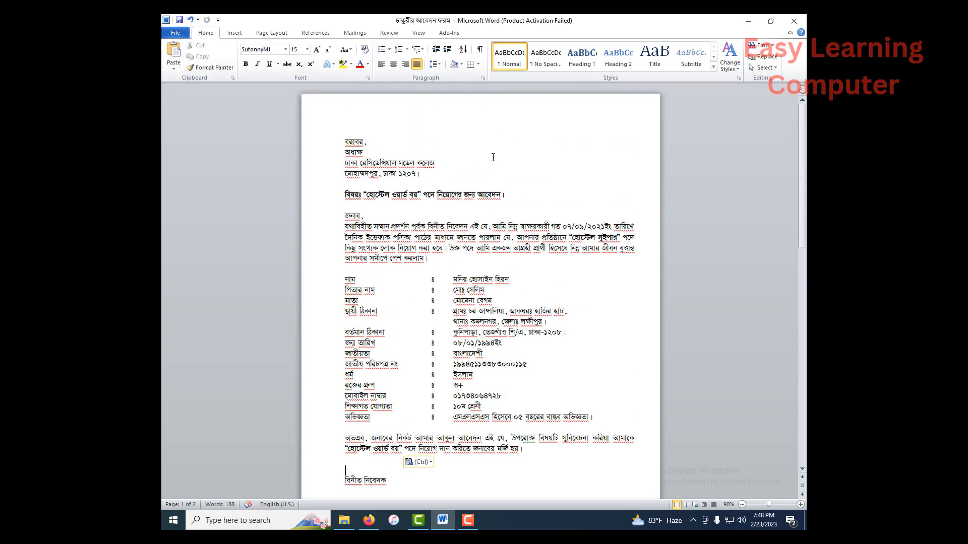
pyautogui.scroll(-3, 406, 241)
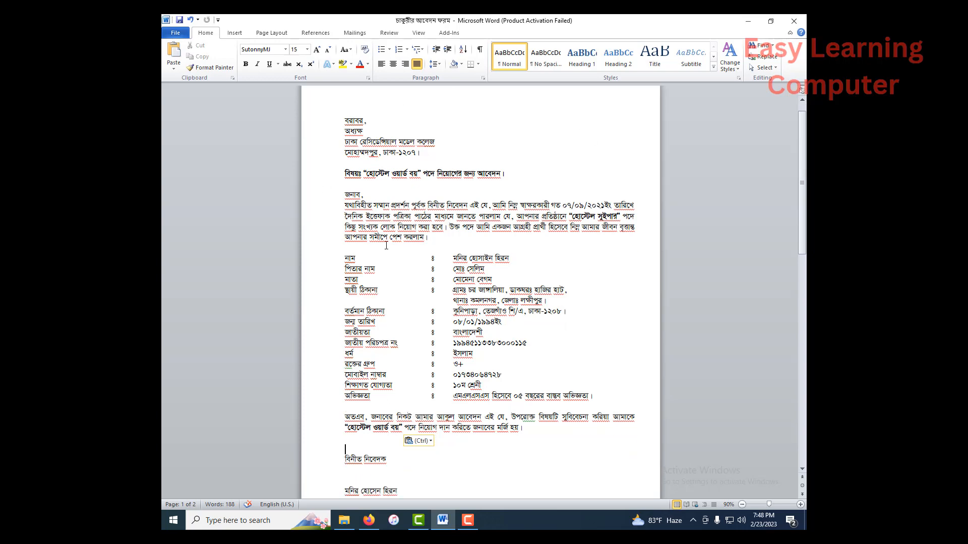
pyautogui.scroll(-6, 406, 242)
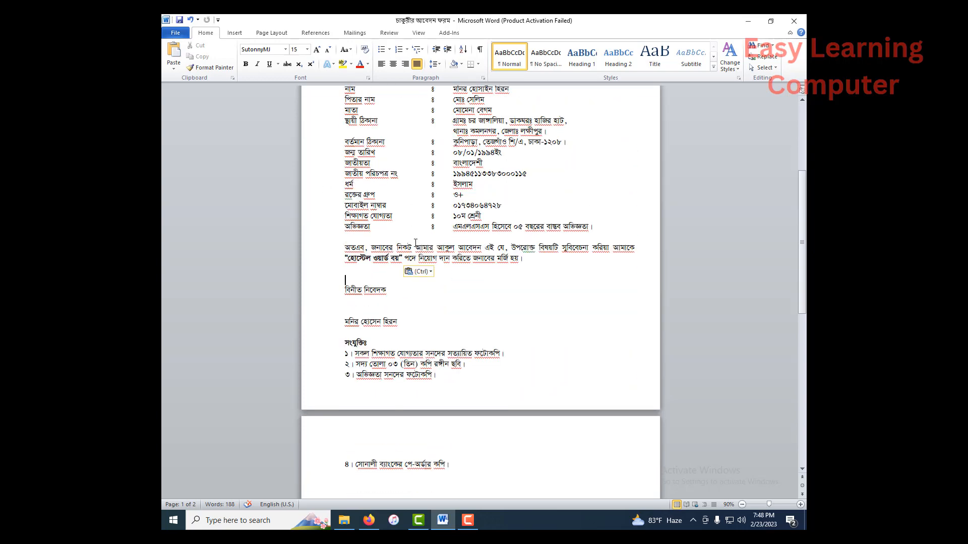